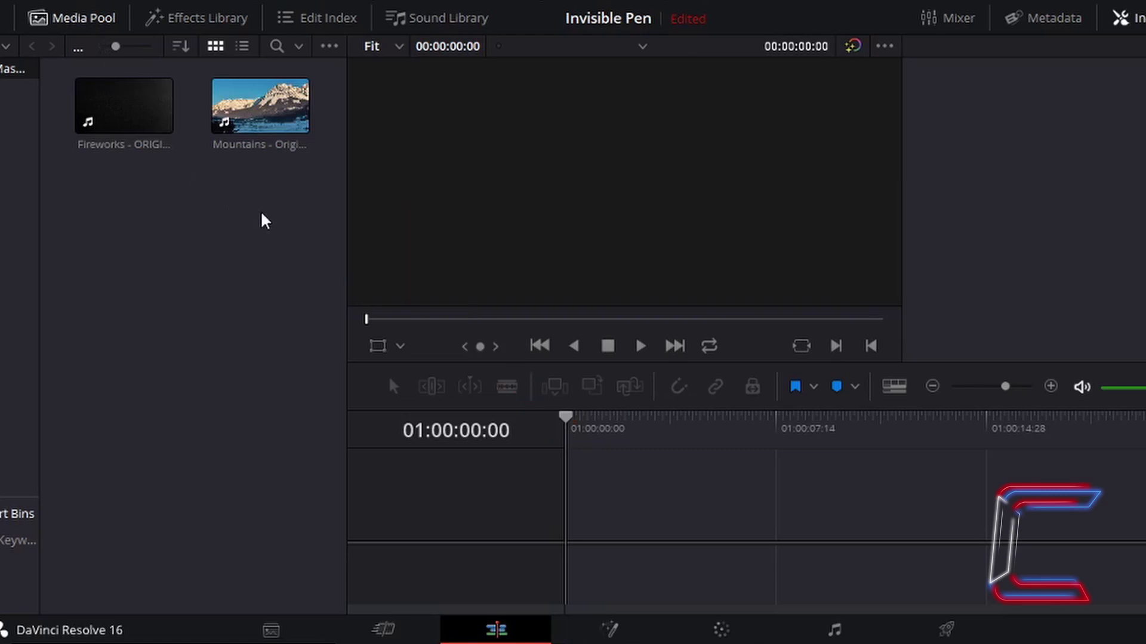
Create Timeline 1 from the Mountains clip in the Media Pool
click(277, 128)
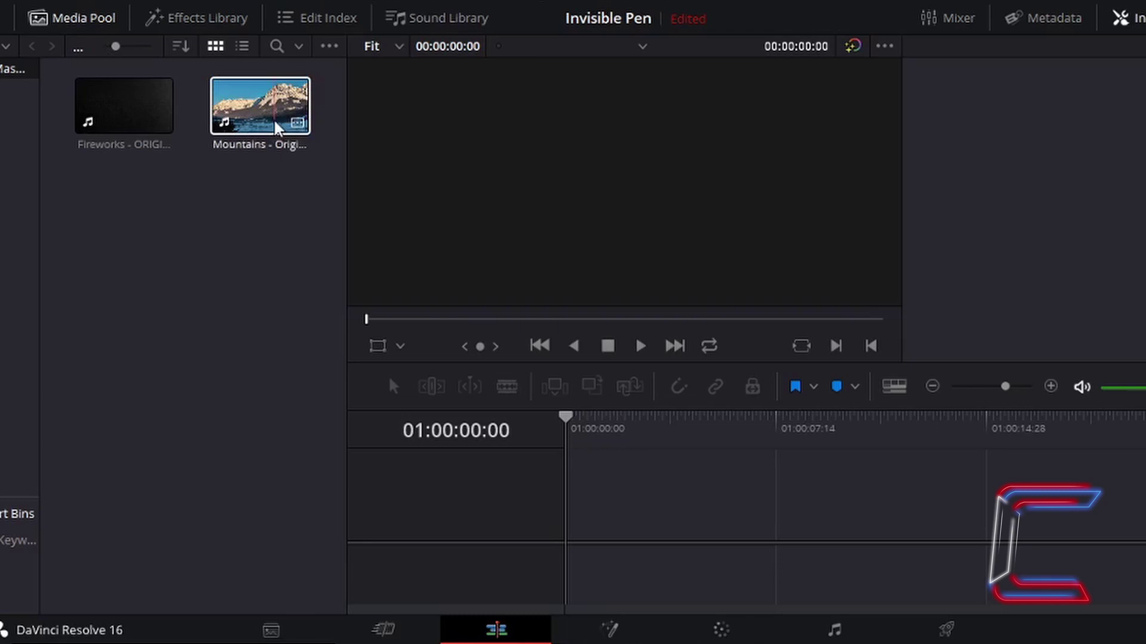
click(274, 127)
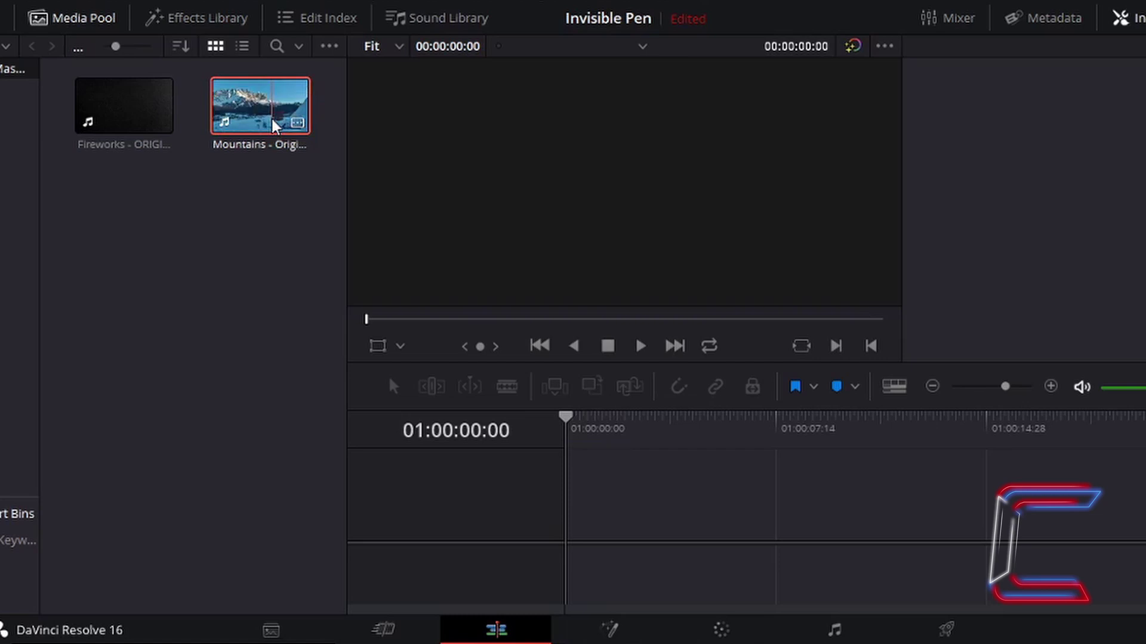
drag(273, 127, 584, 525)
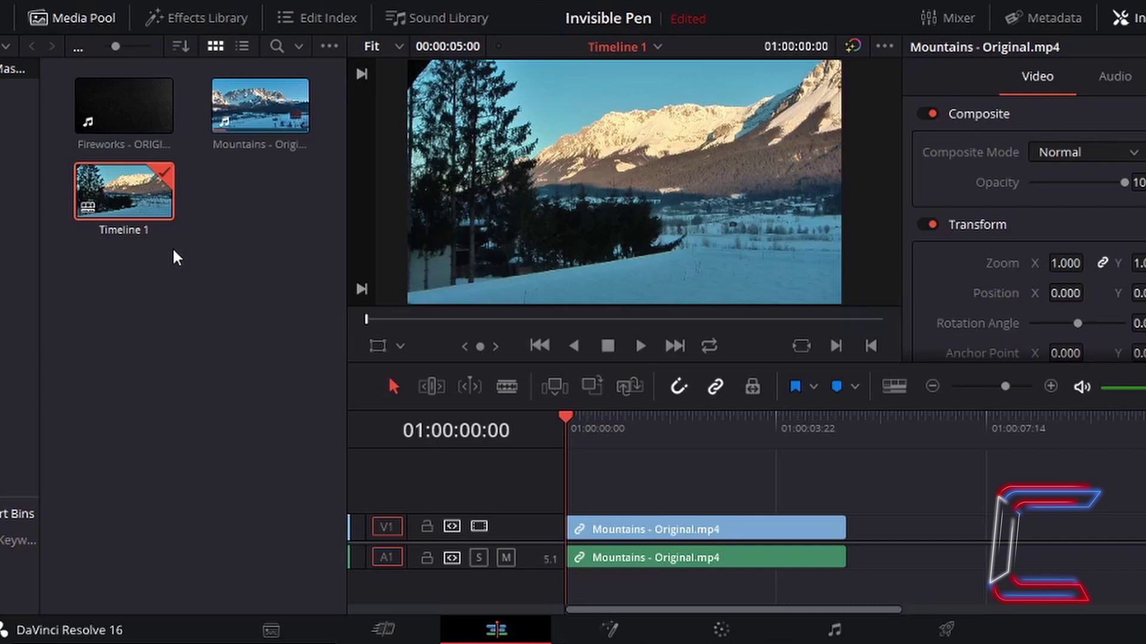
Place the Fireworks clip on V1/A1 directly after Mountains
click(138, 115)
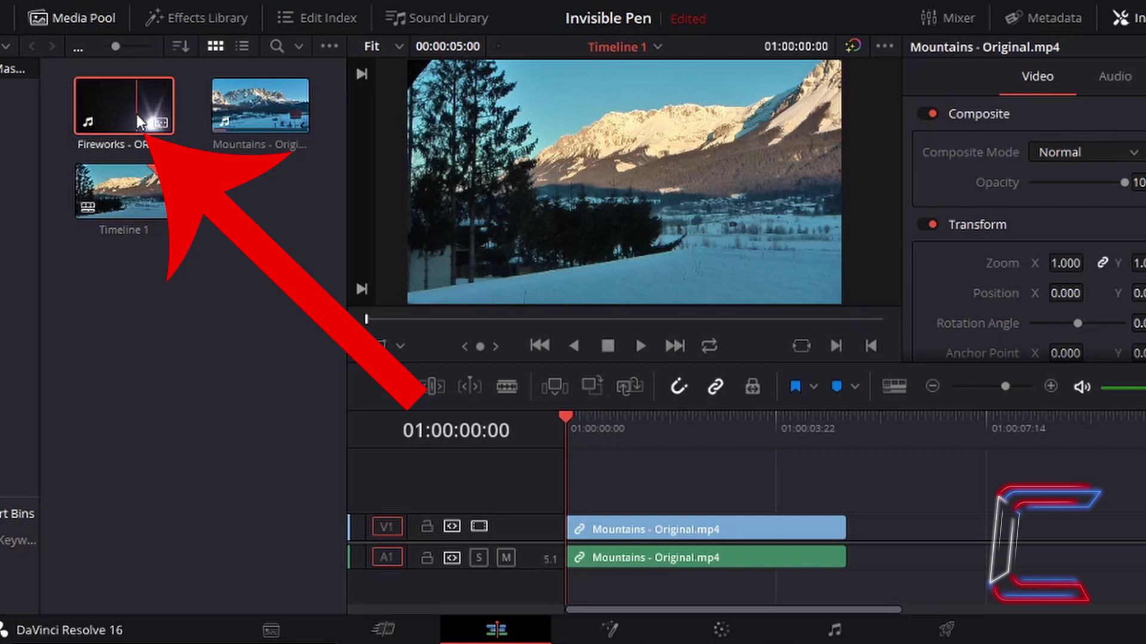
drag(138, 115, 879, 538)
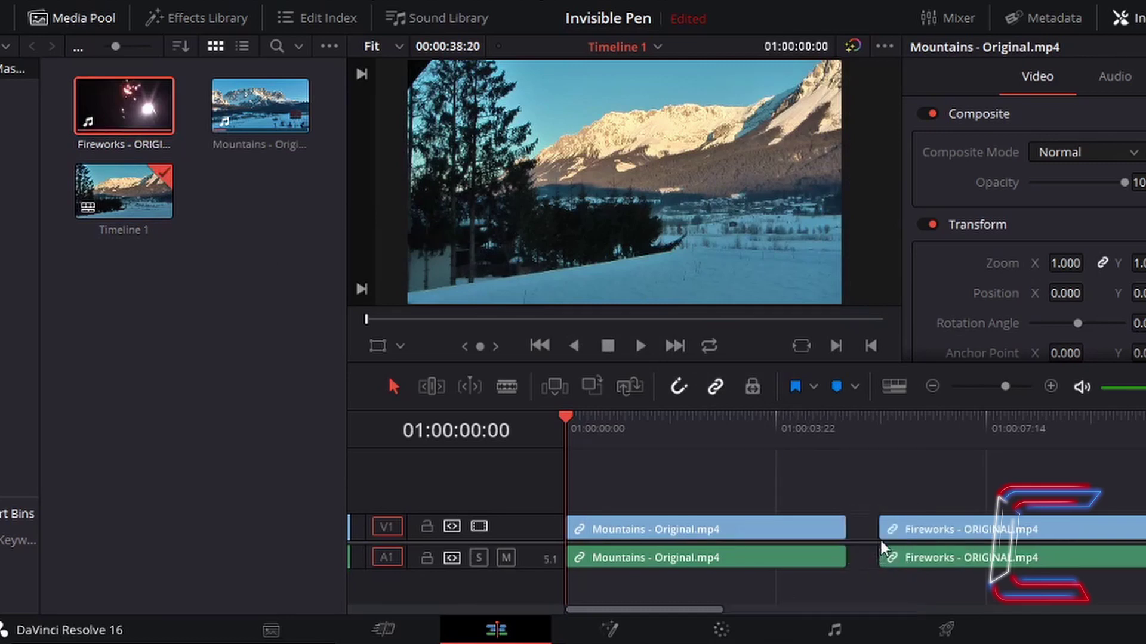
click(1103, 416)
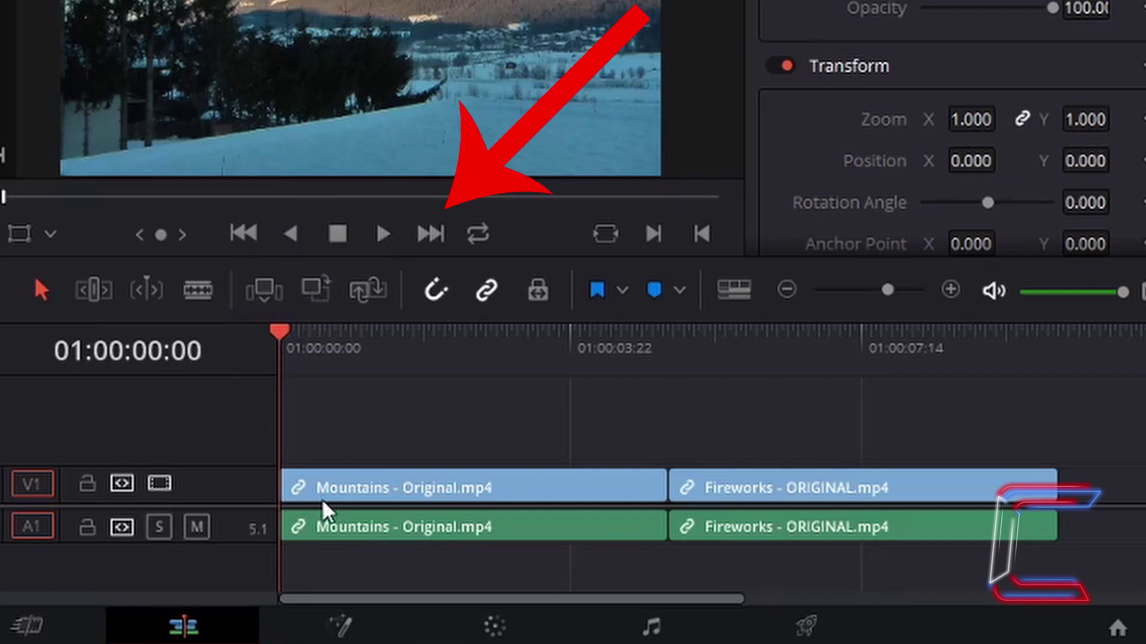
Jump the playhead to the Mountains/Fireworks edit point at 01:00:05:00
click(439, 234)
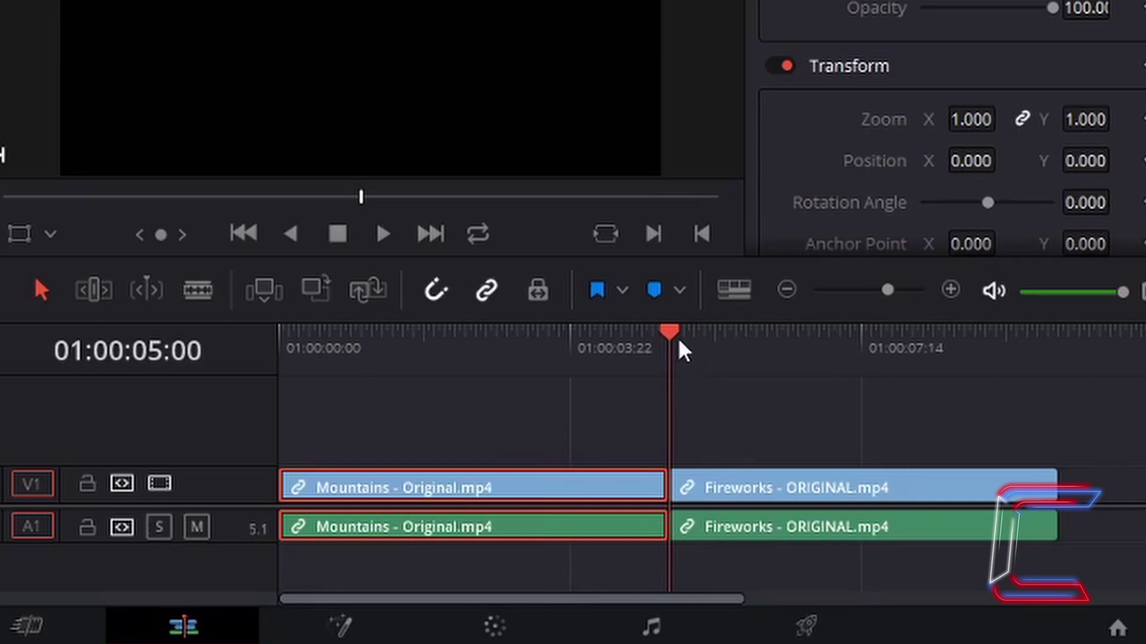
Jog the playhead back one second to 01:00:04:00 using K and J
key(k)
key(j)
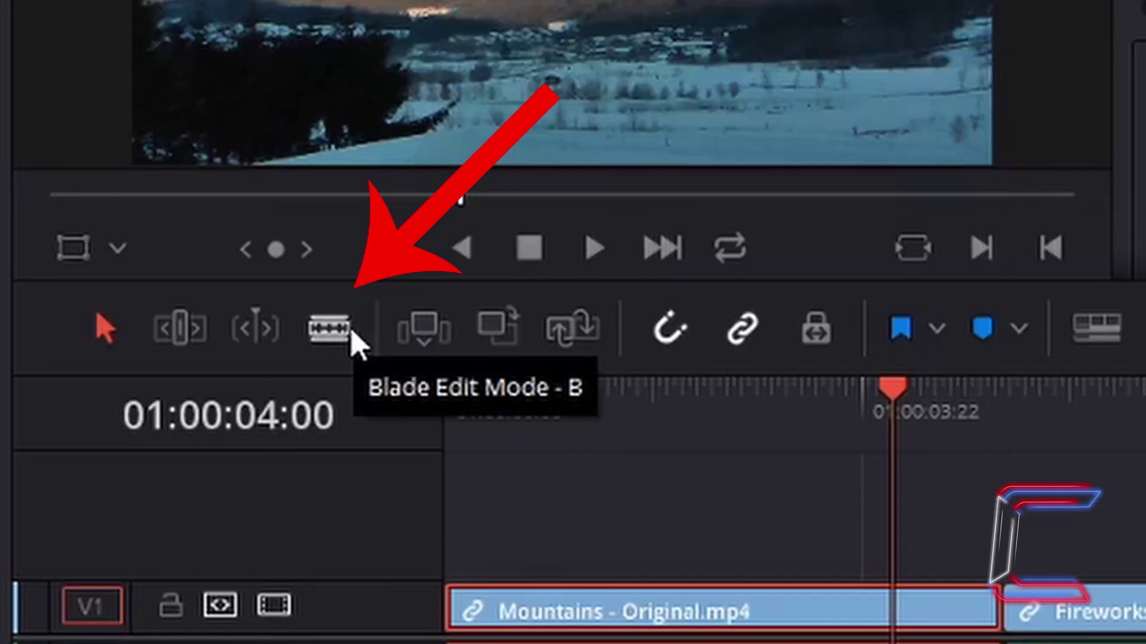
Blade Mountains at 01:00:04:00 and move both pieces up onto V2 and A2
click(352, 337)
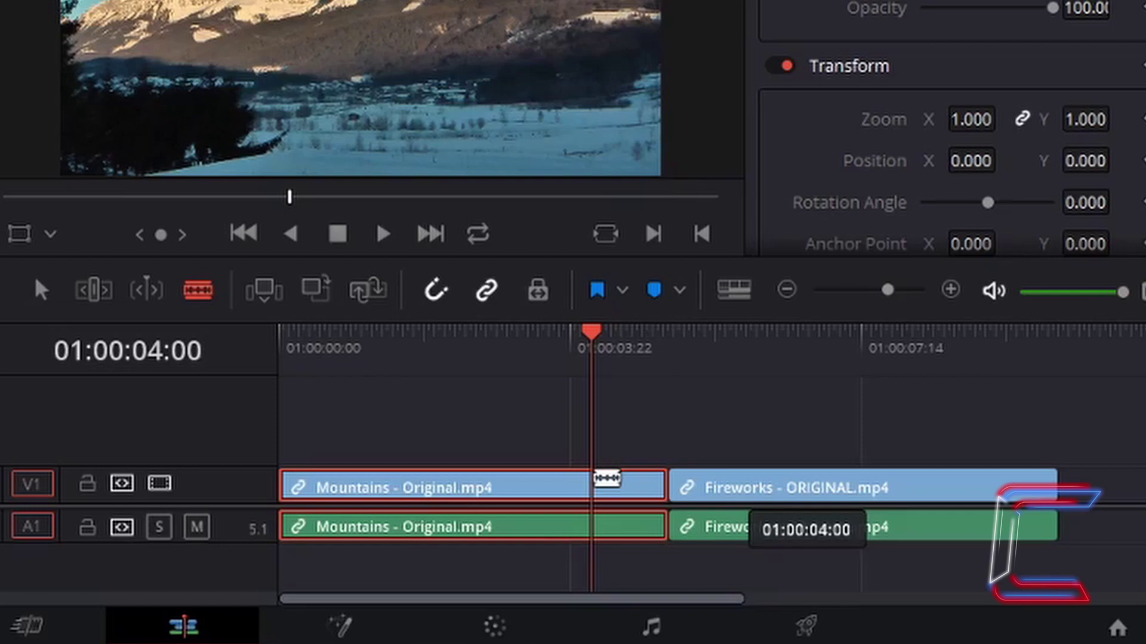
click(607, 478)
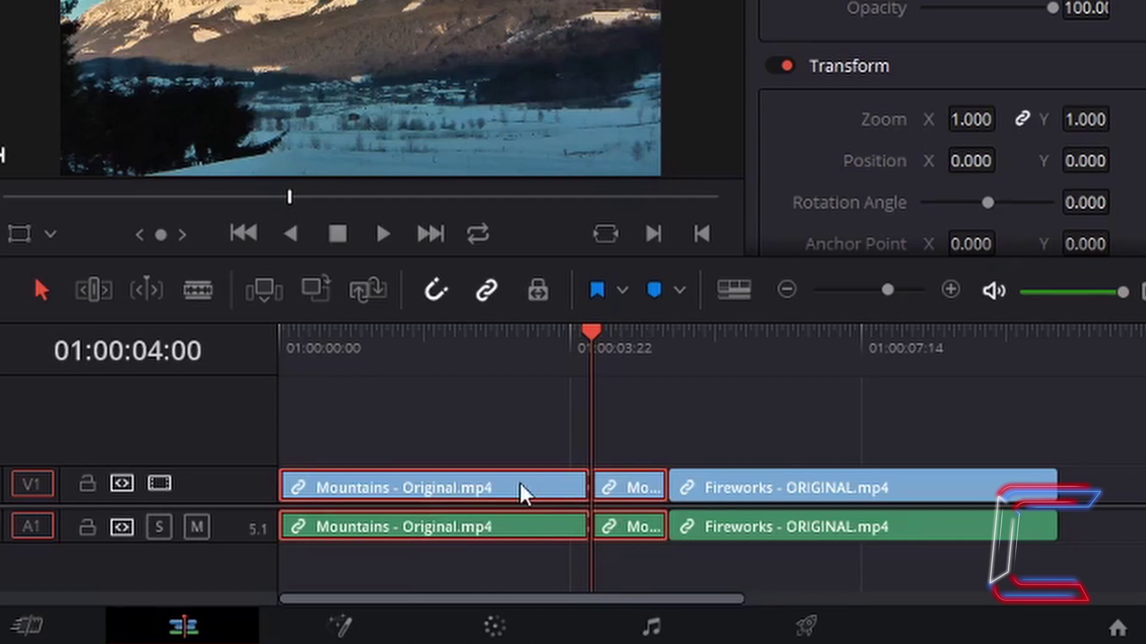
drag(520, 484, 527, 448)
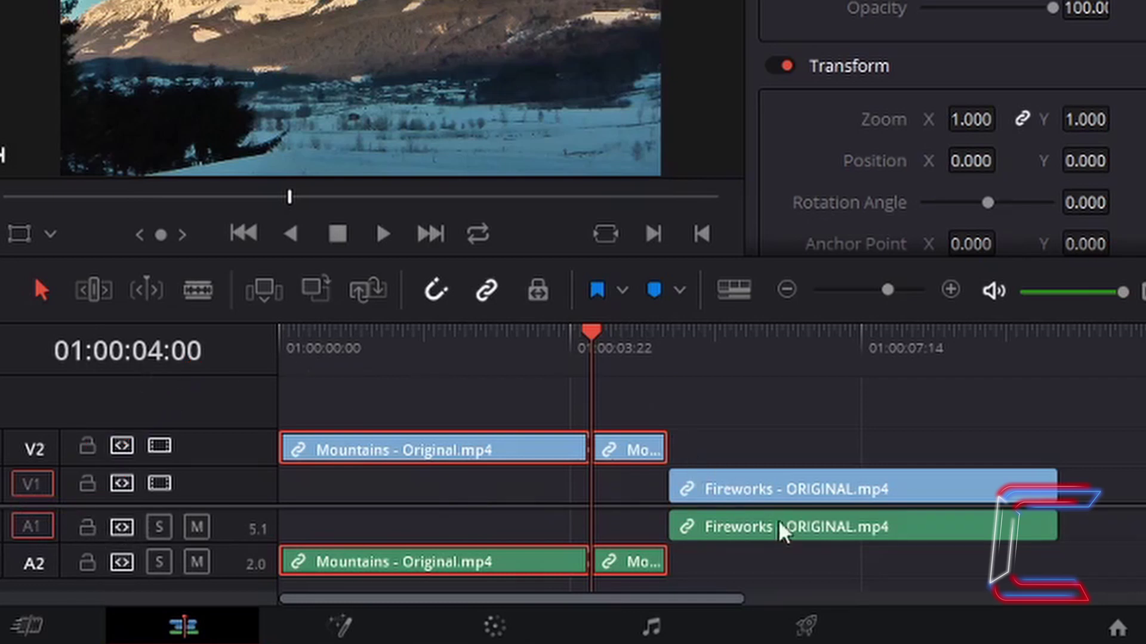
Slide Fireworks to start at 01:00:04:00 and cut it at 01:00:05:00
click(822, 485)
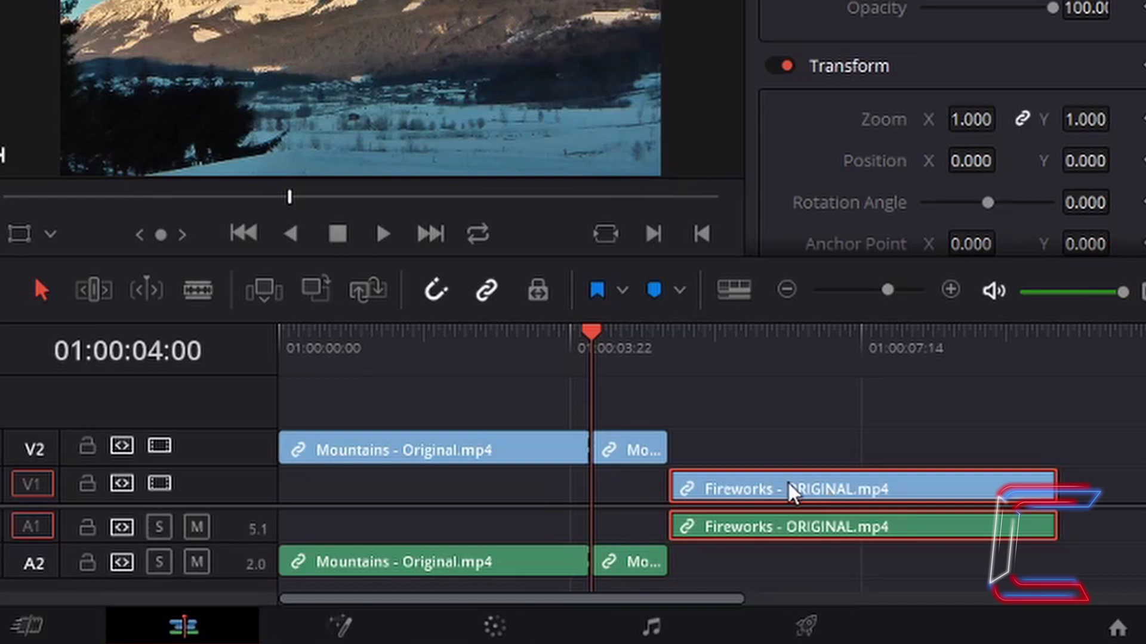
drag(785, 481, 701, 488)
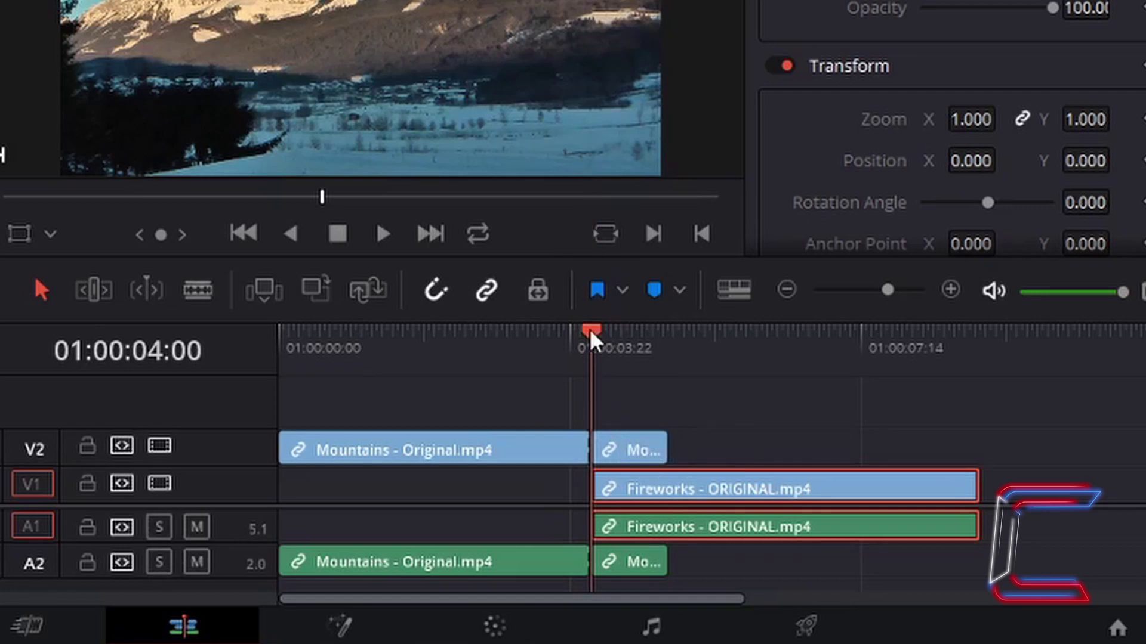
drag(590, 331, 680, 327)
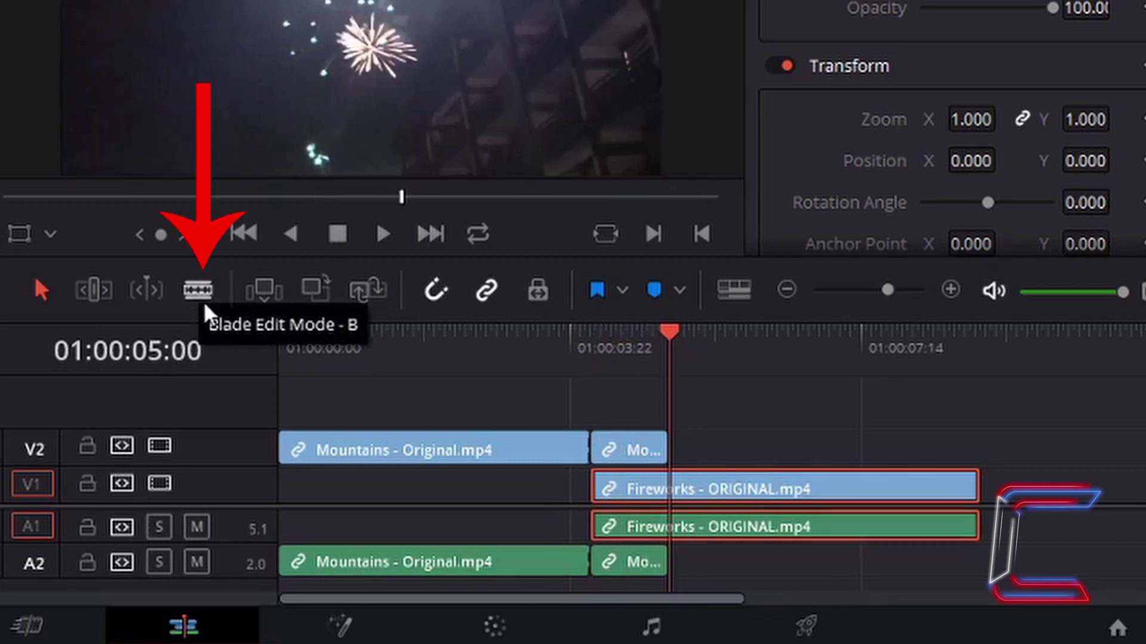
click(200, 291)
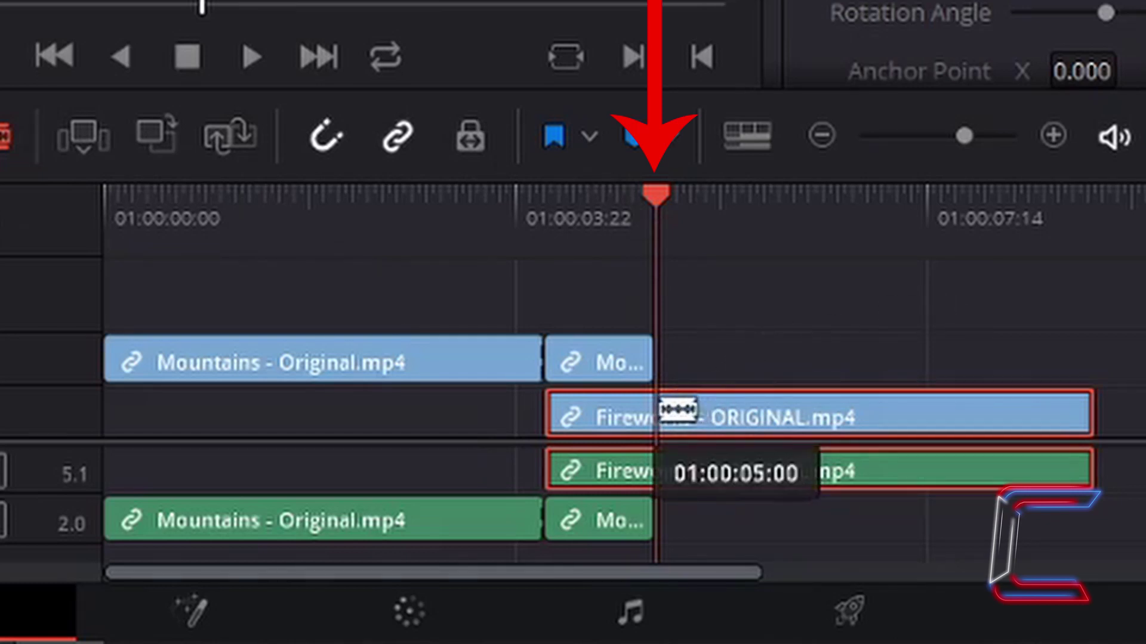
key(ctrl+b)
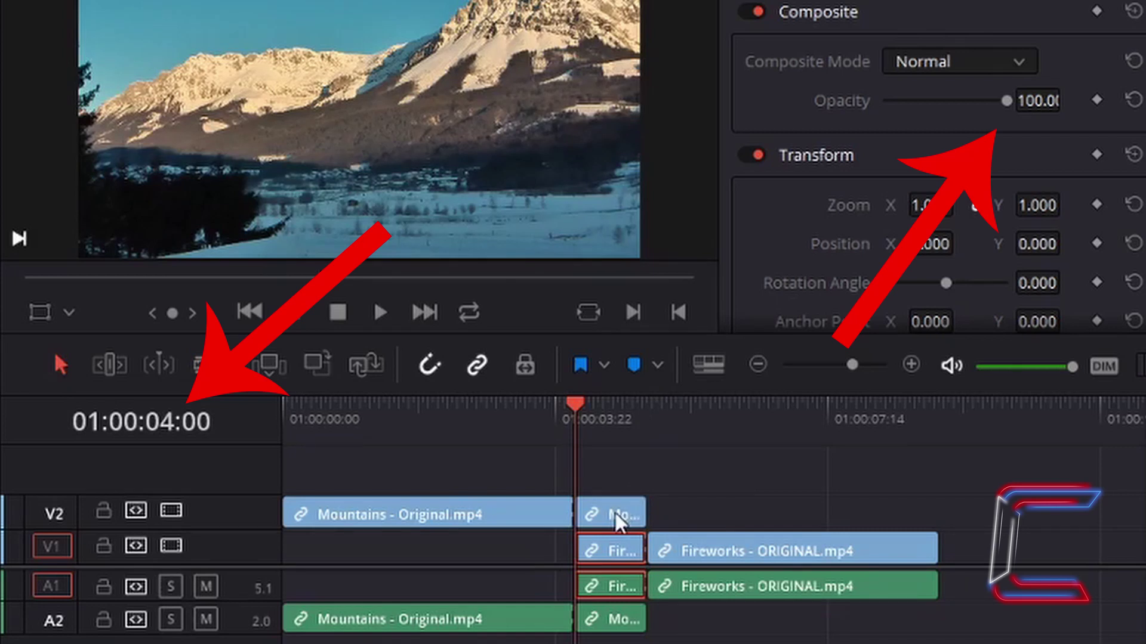
Add opacity and volume keyframes to the one-second Mountains tail at 01:00:04:00
click(615, 513)
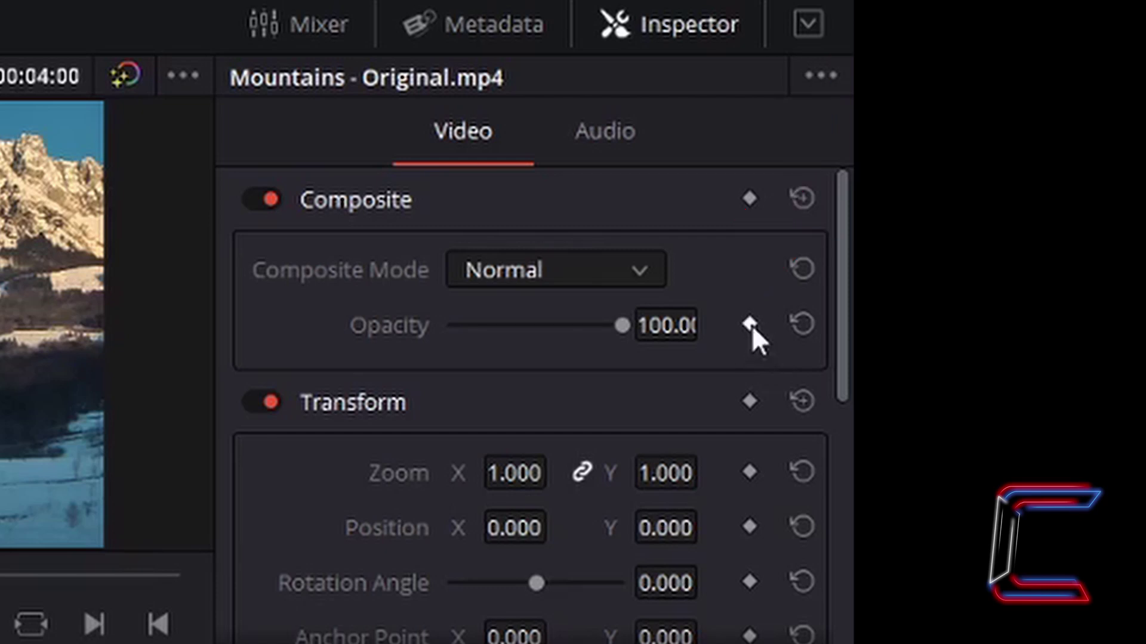
click(750, 325)
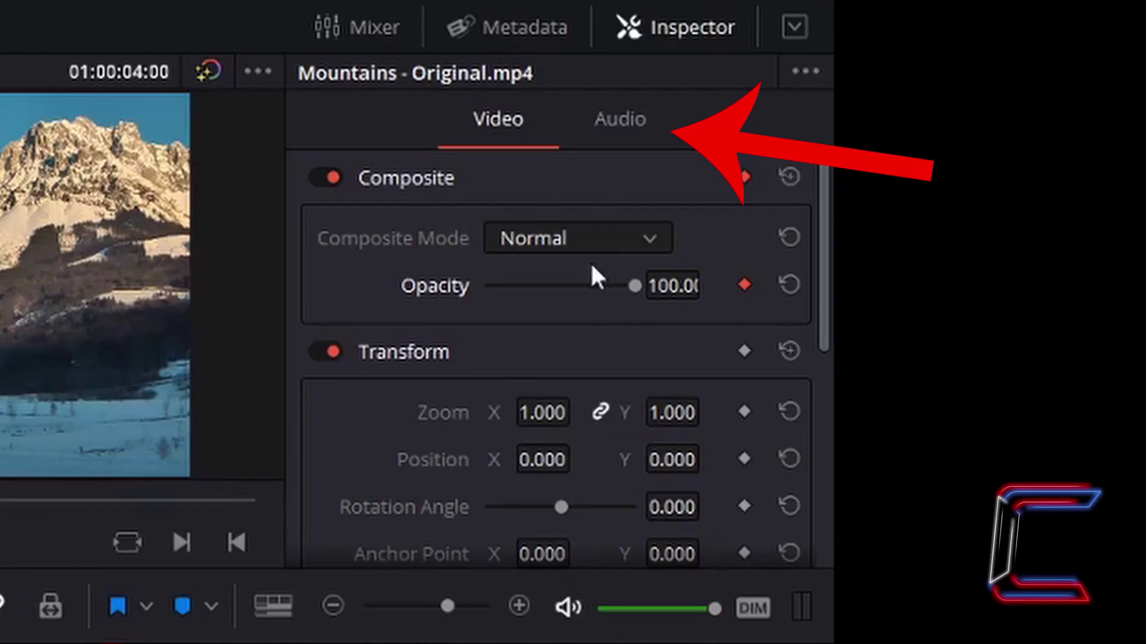
click(626, 135)
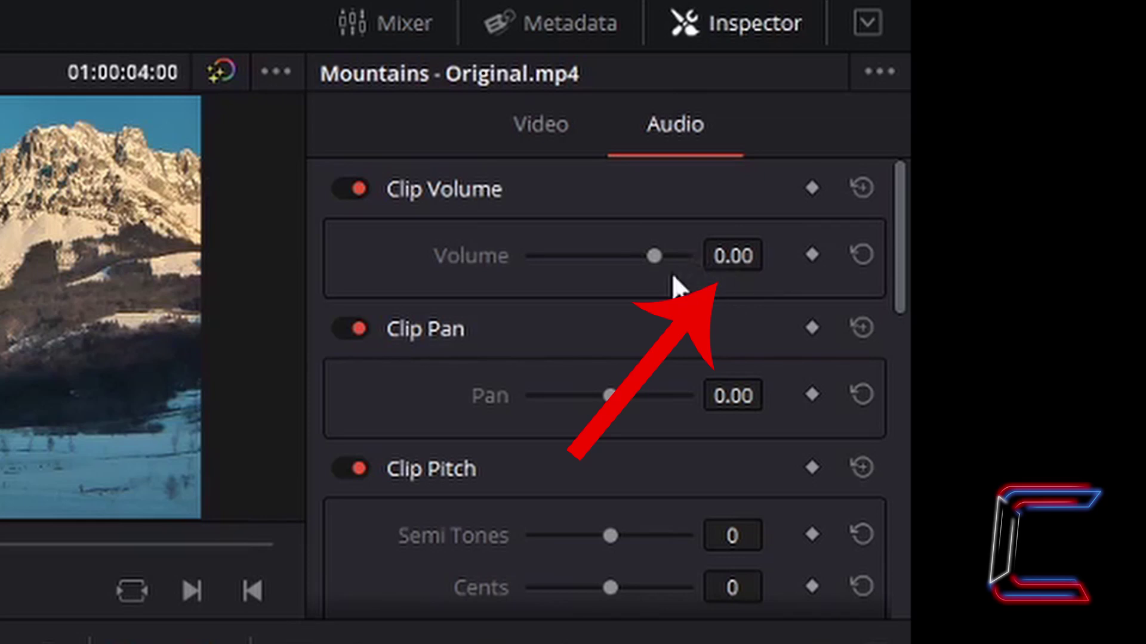
click(814, 254)
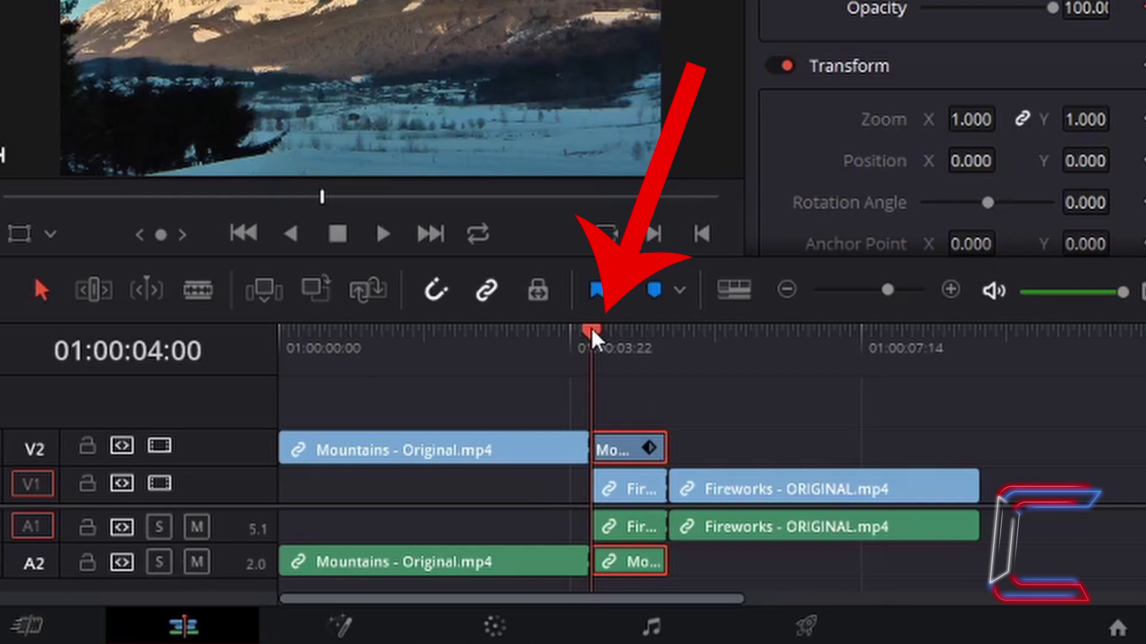
At 01:00:05:00, keyframe the Mountains tail's Opacity at 0.00
drag(591, 329, 669, 332)
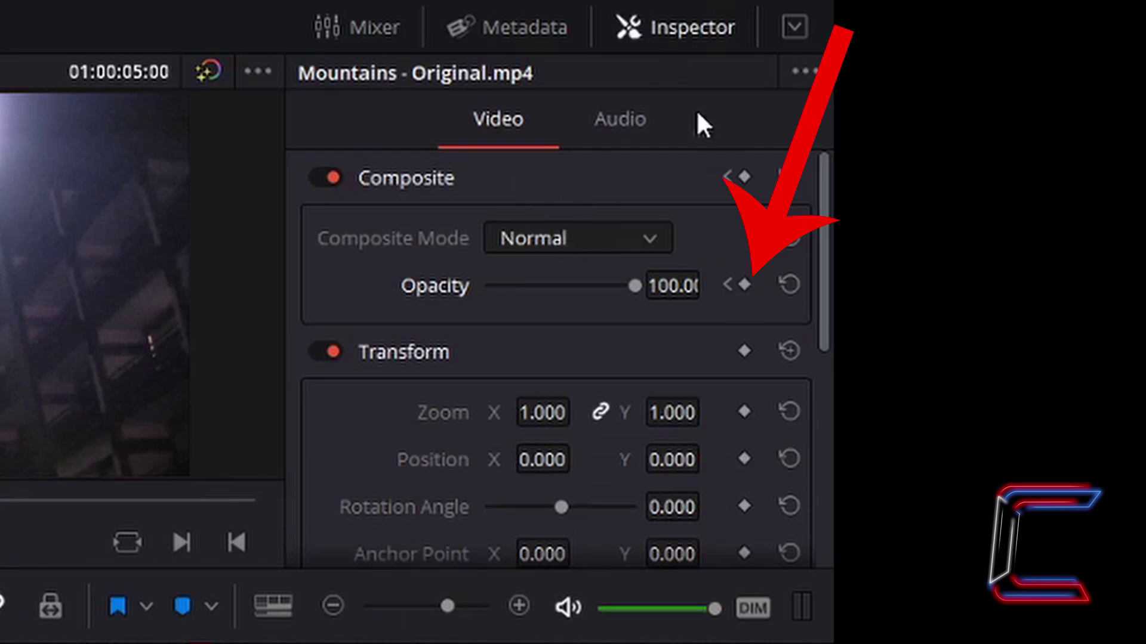
click(745, 284)
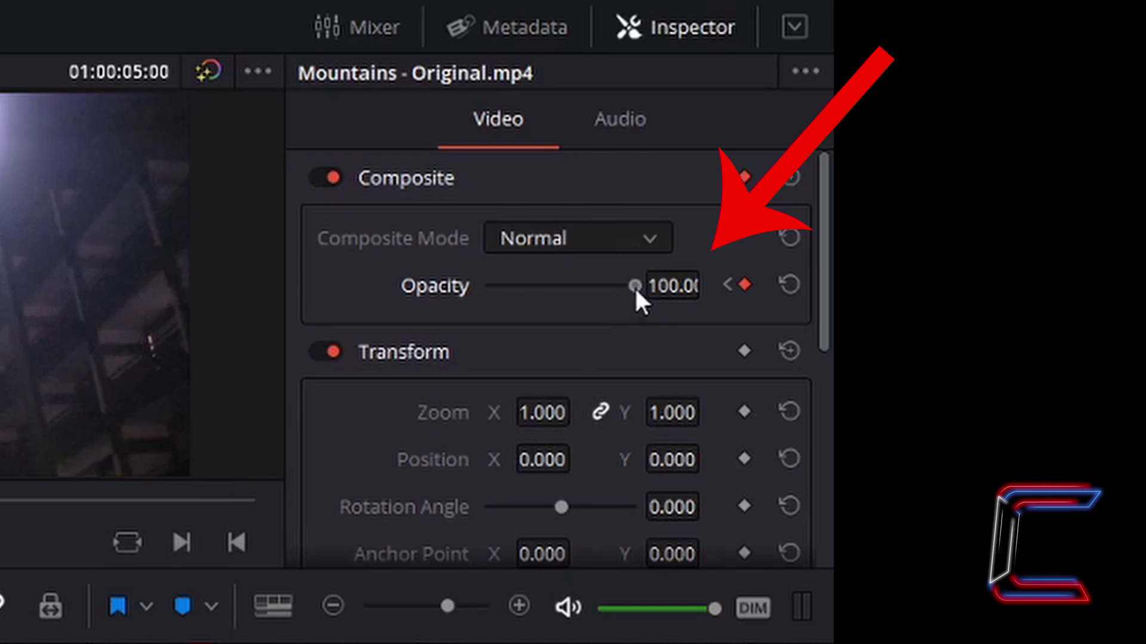
drag(635, 286, 474, 287)
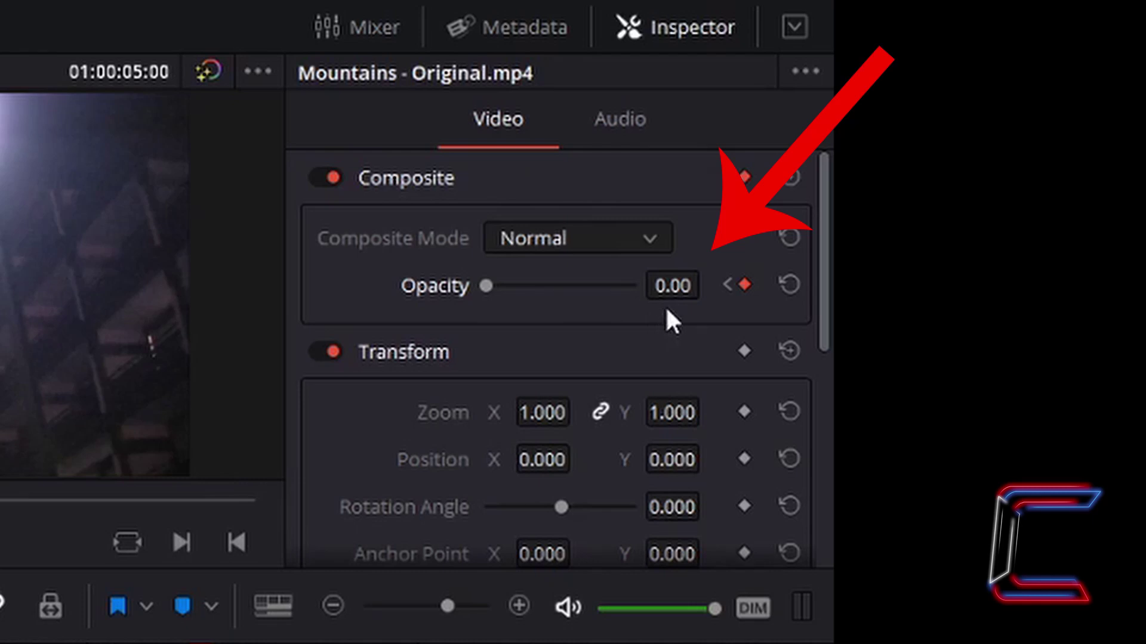
click(674, 293)
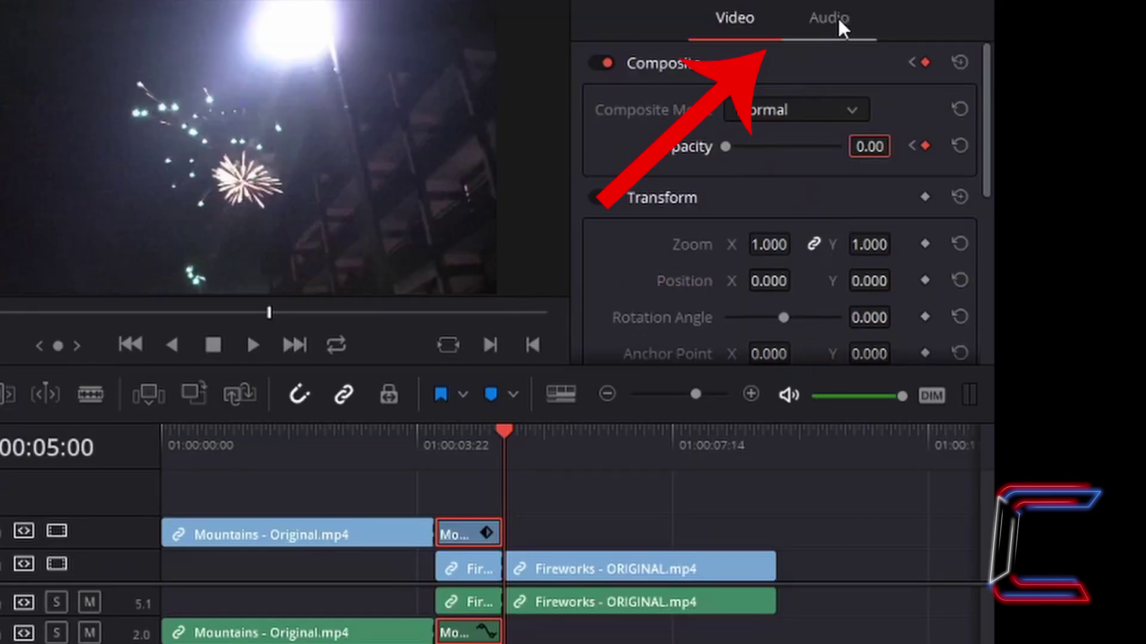
Keyframe the Mountains tail's Volume at -100 at 01:00:05:00
click(838, 18)
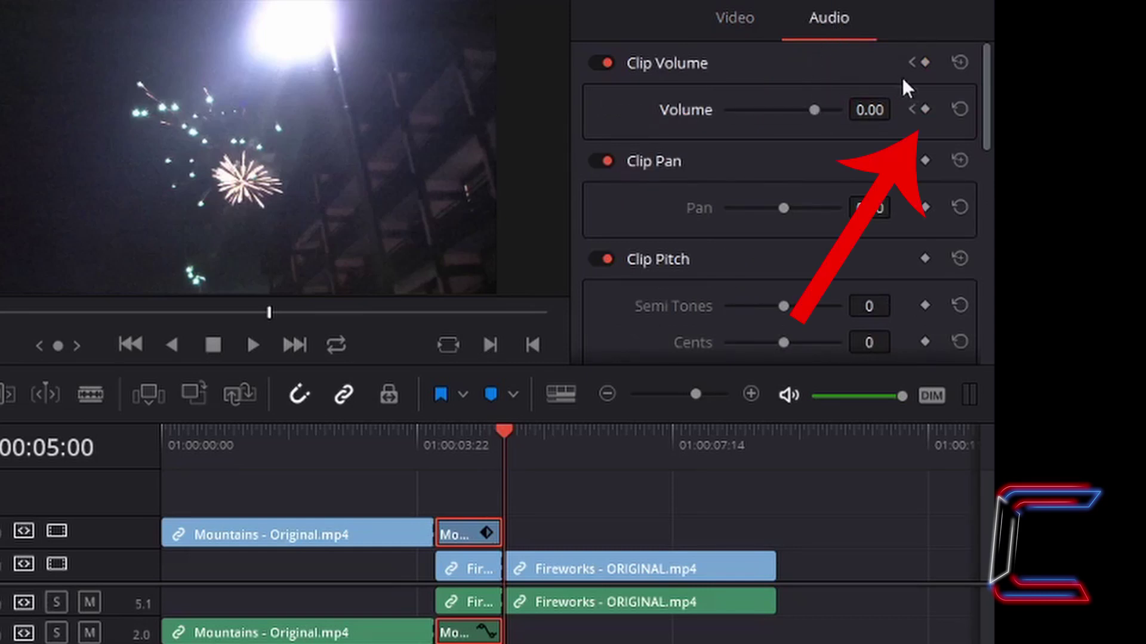
click(926, 109)
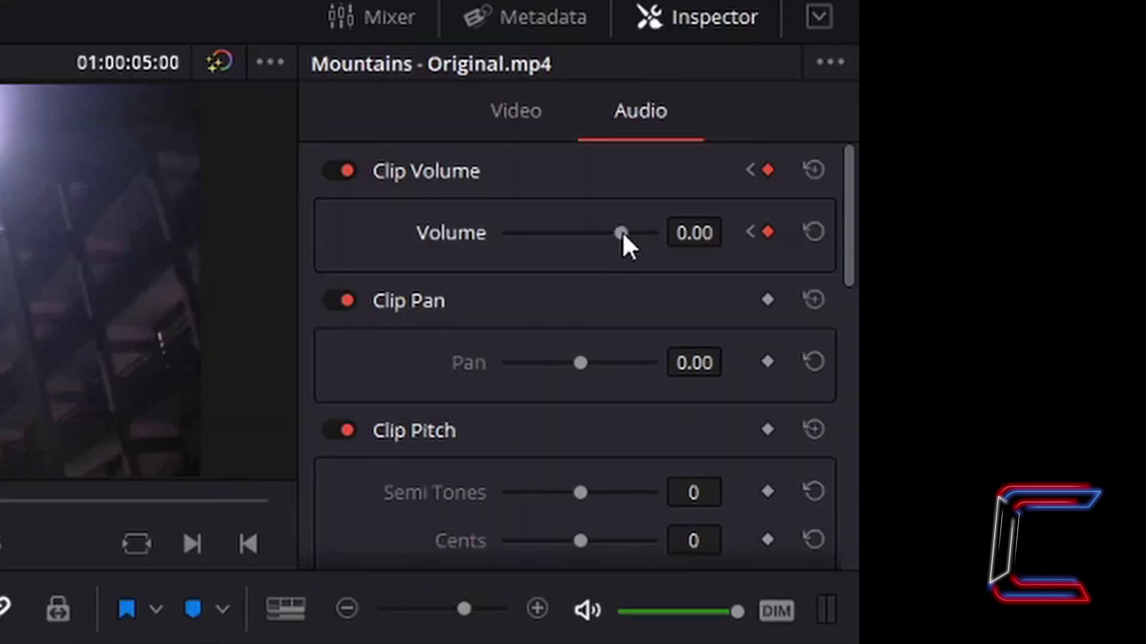
drag(621, 231, 396, 239)
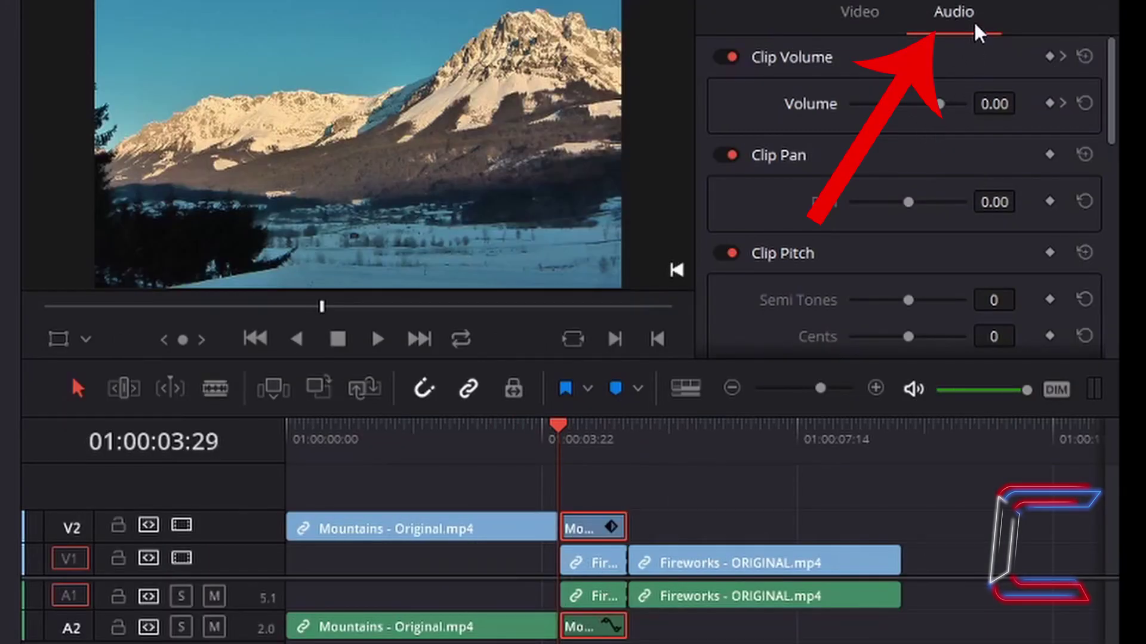
Keyframe the Fireworks clip's Volume at -100 at 01:00:04:00
click(600, 600)
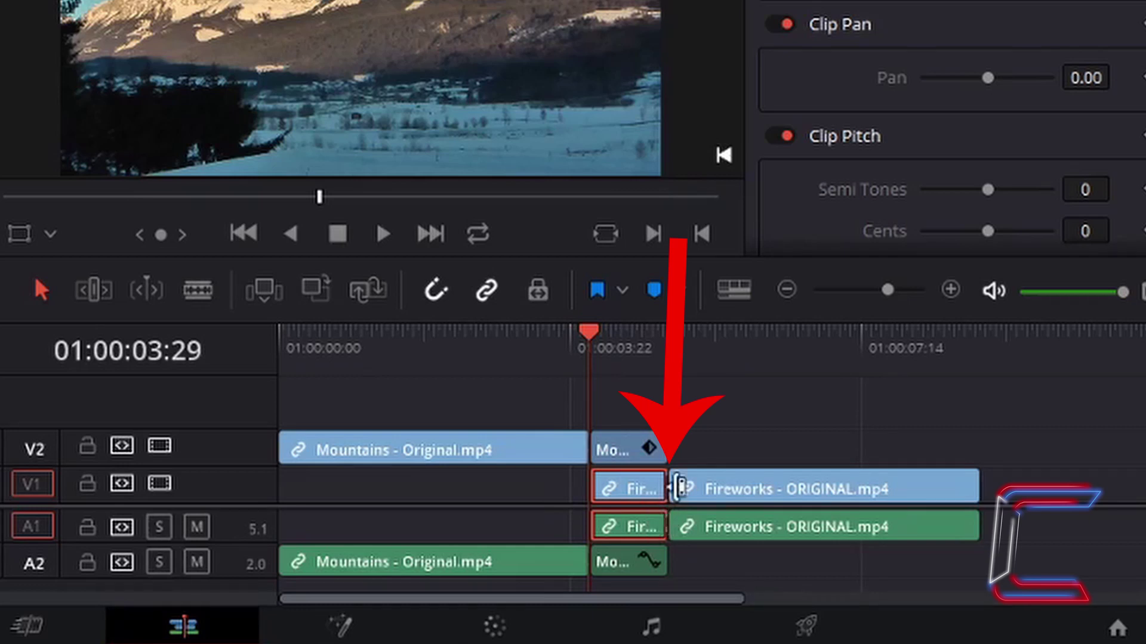
key(Right)
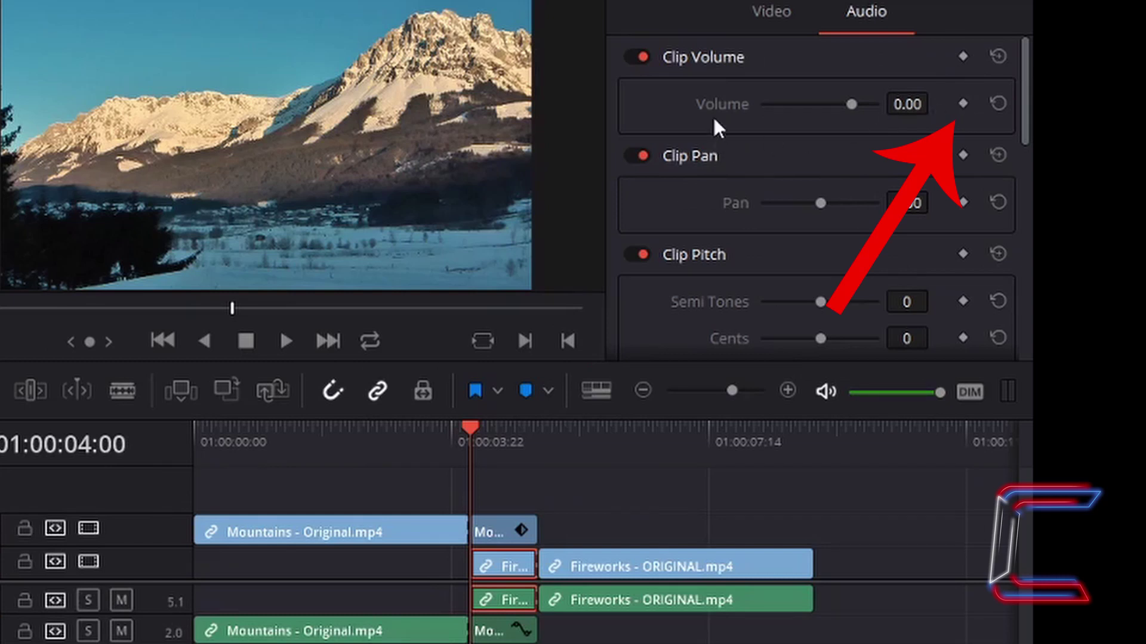
click(963, 104)
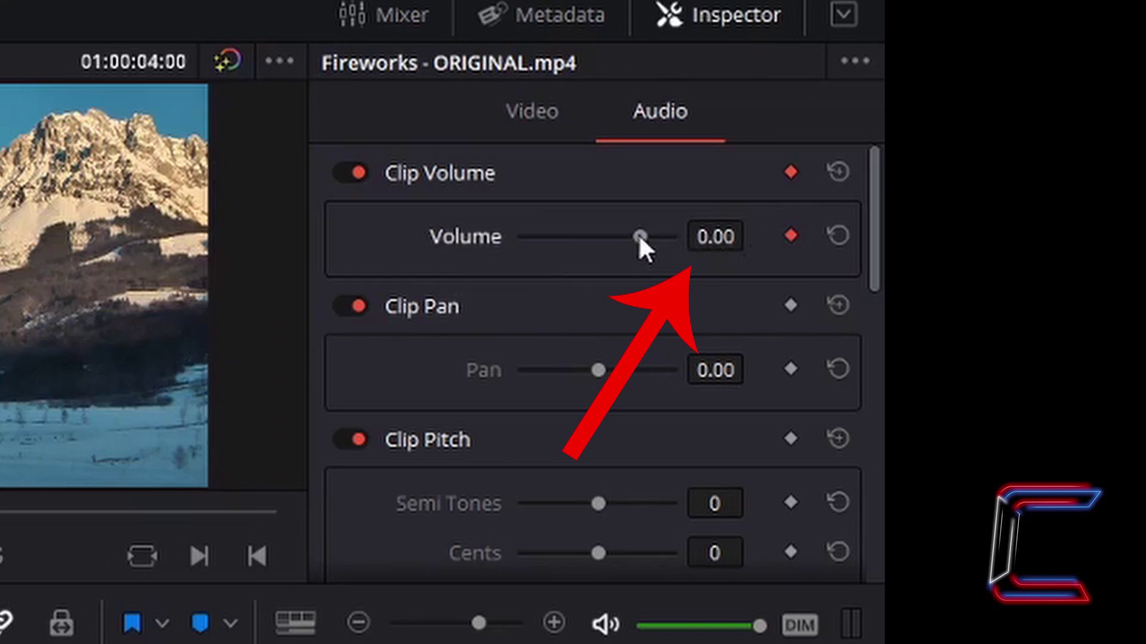
drag(639, 236, 494, 243)
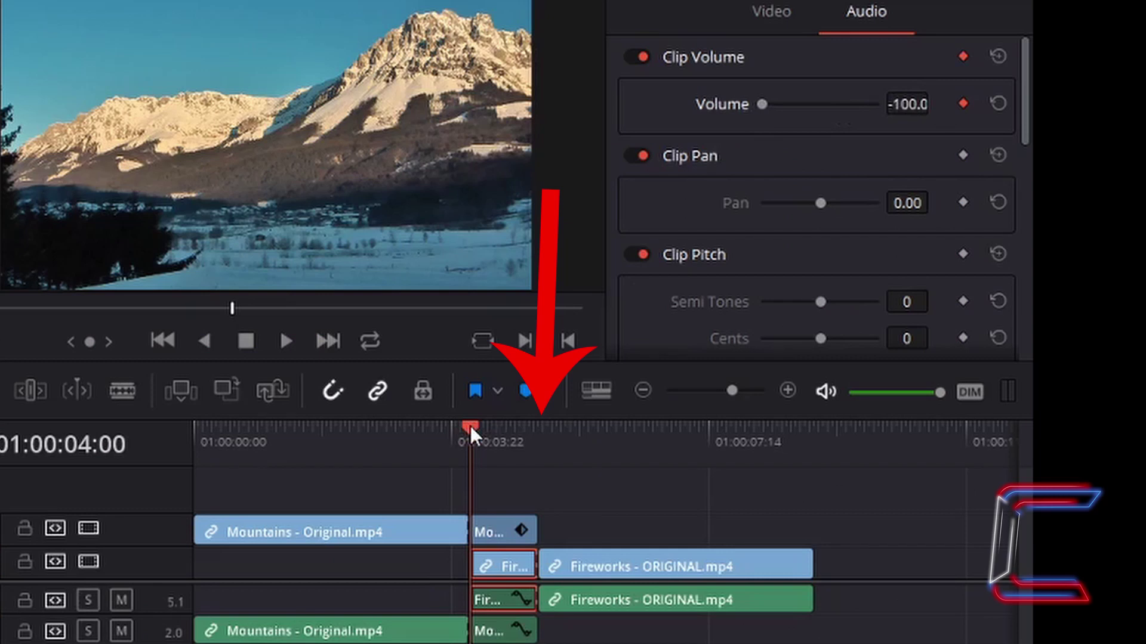
click(523, 432)
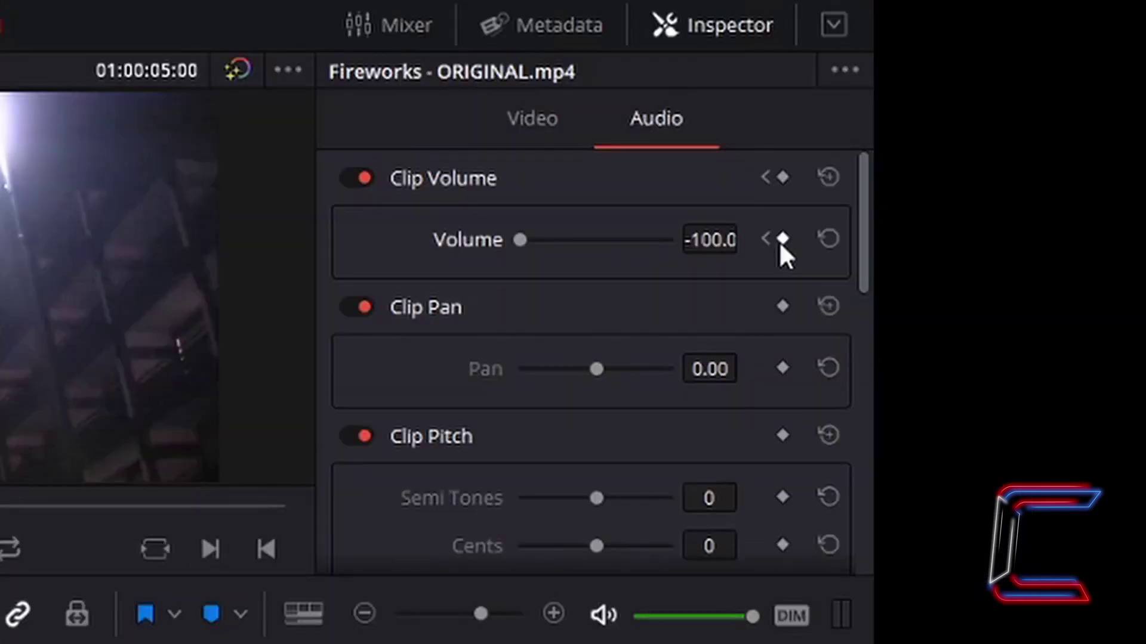
Add a Fireworks Volume keyframe at 01:00:05:00 and set it to 0
click(781, 240)
click(713, 240)
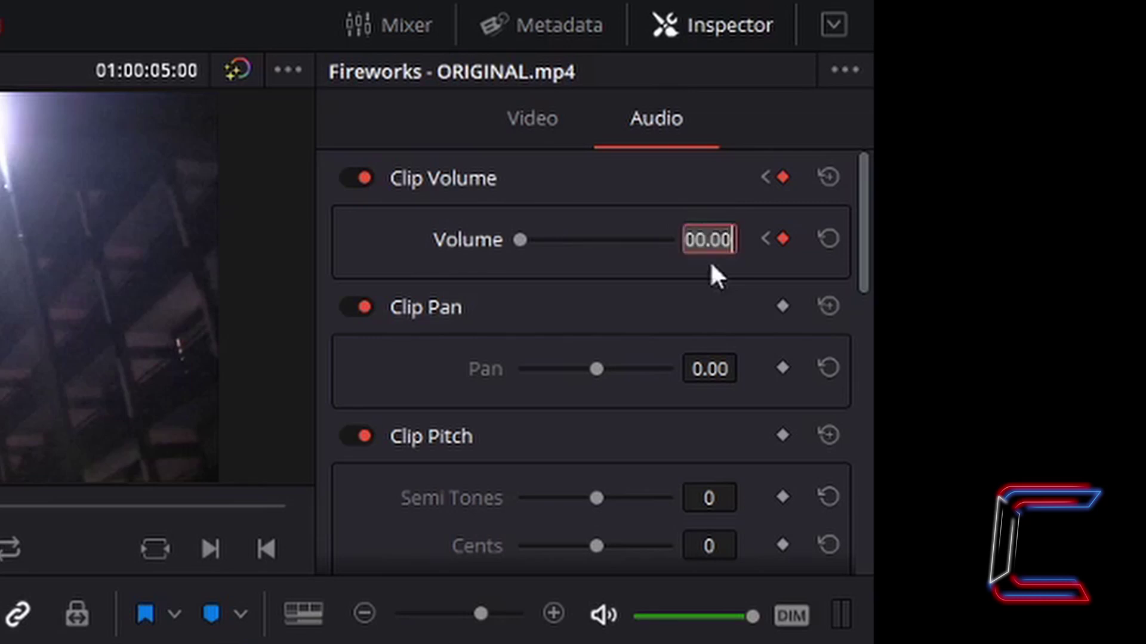
text(0)
key(Return)
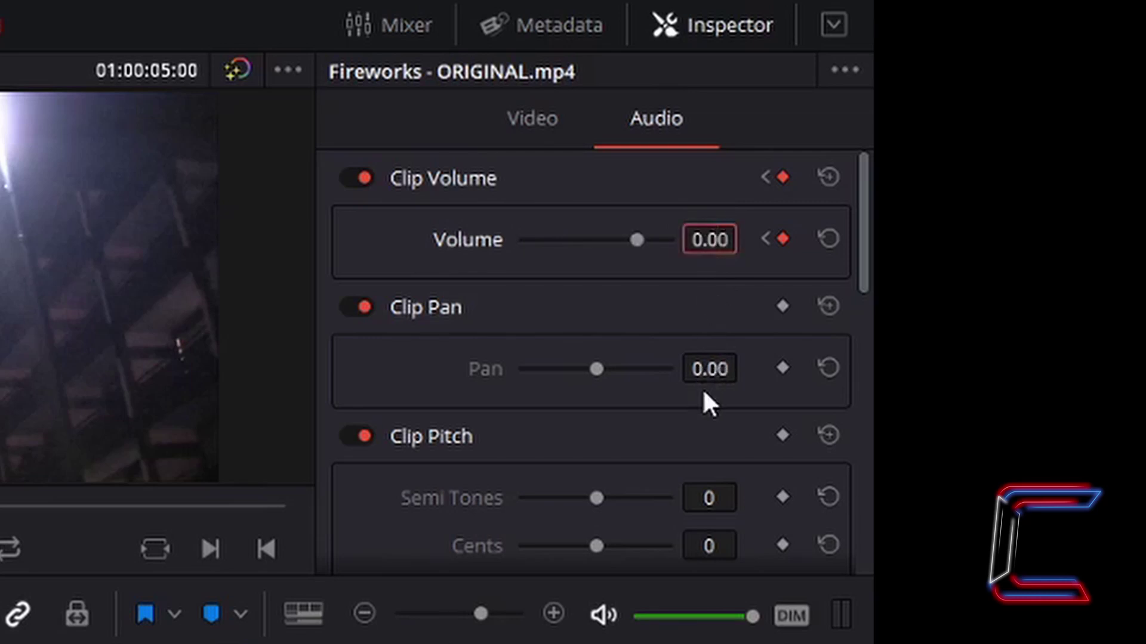